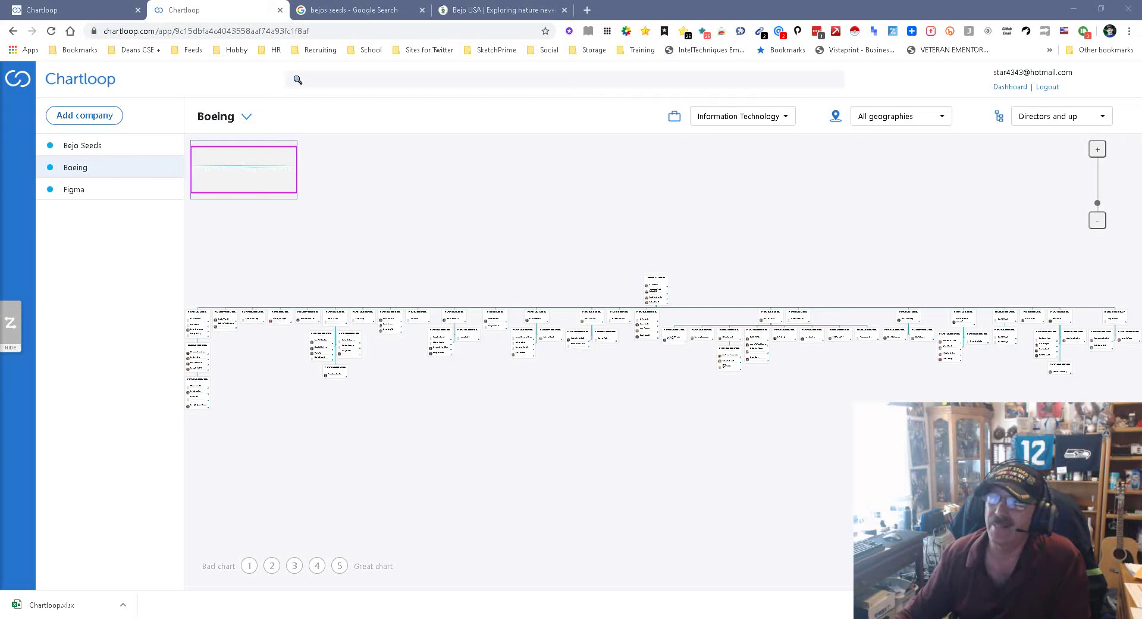
# Begin adding an apple.com company chart, preview its functional areas, then cancel.
pyautogui.click(84, 115)
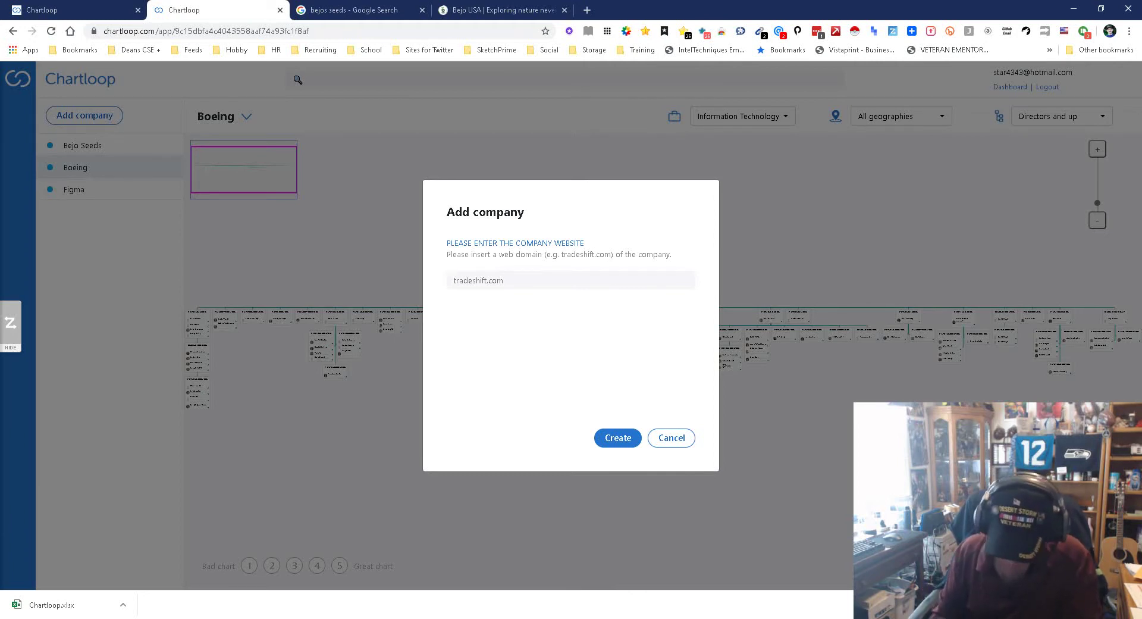
pyautogui.write('m')
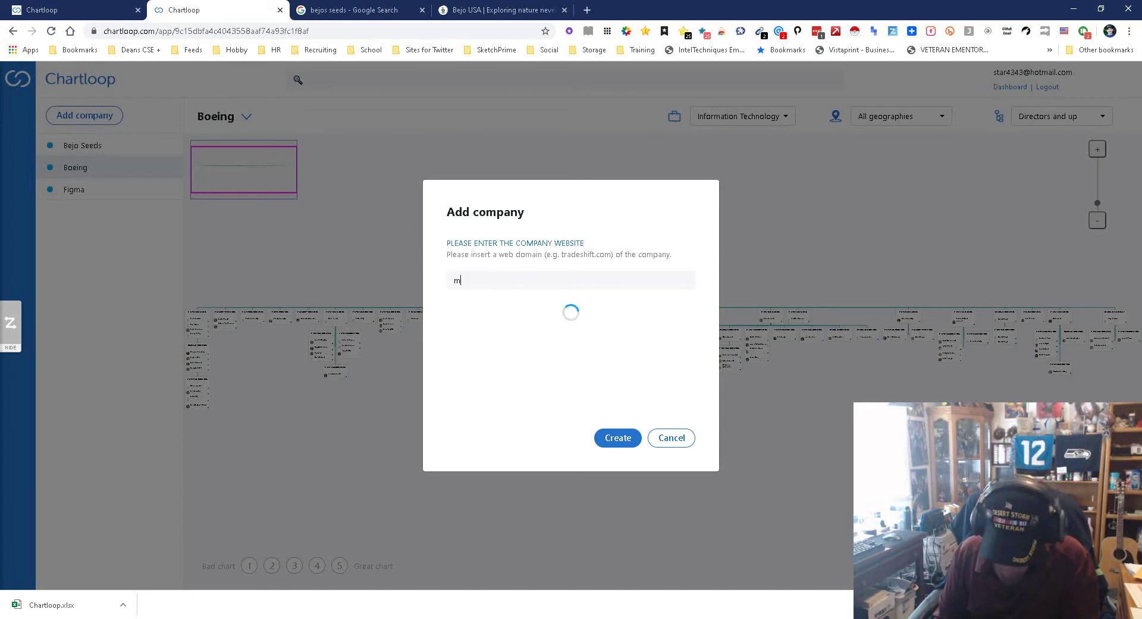
pyautogui.write('icros')
pyautogui.press('BackSpace')
pyautogui.press('BackSpace')
pyautogui.press('BackSpace')
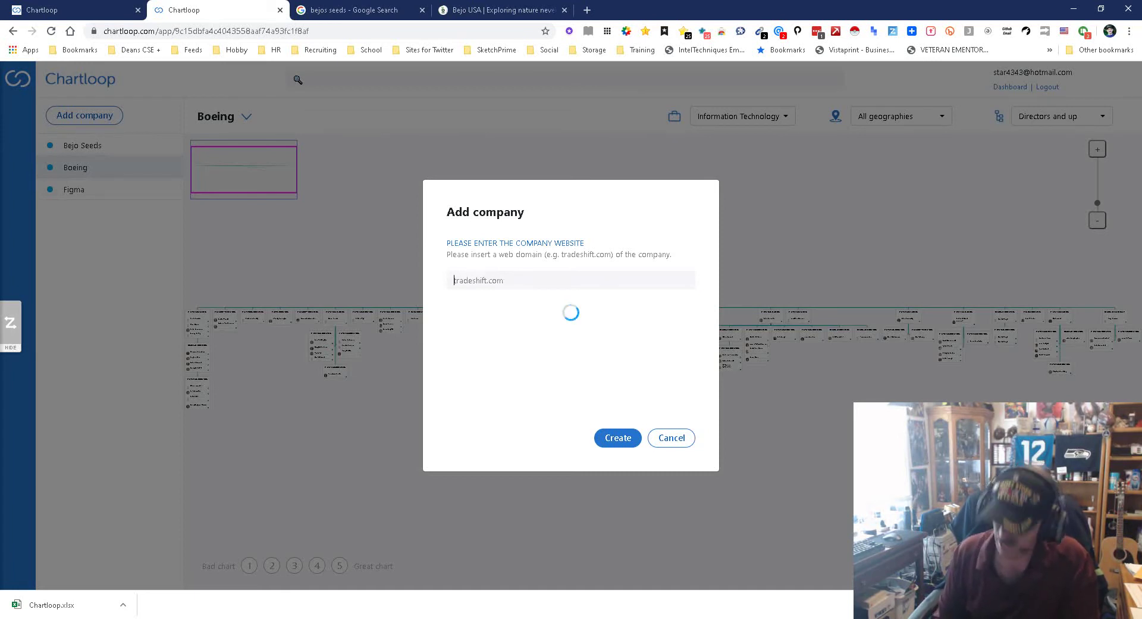
pyautogui.write('apple.com')
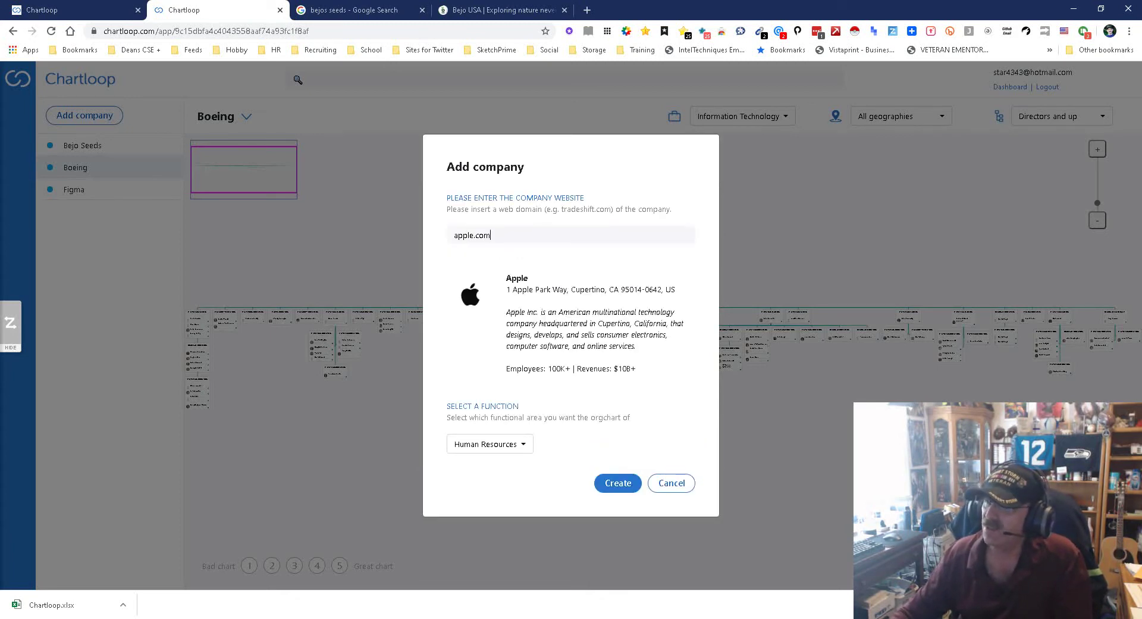
pyautogui.click(490, 444)
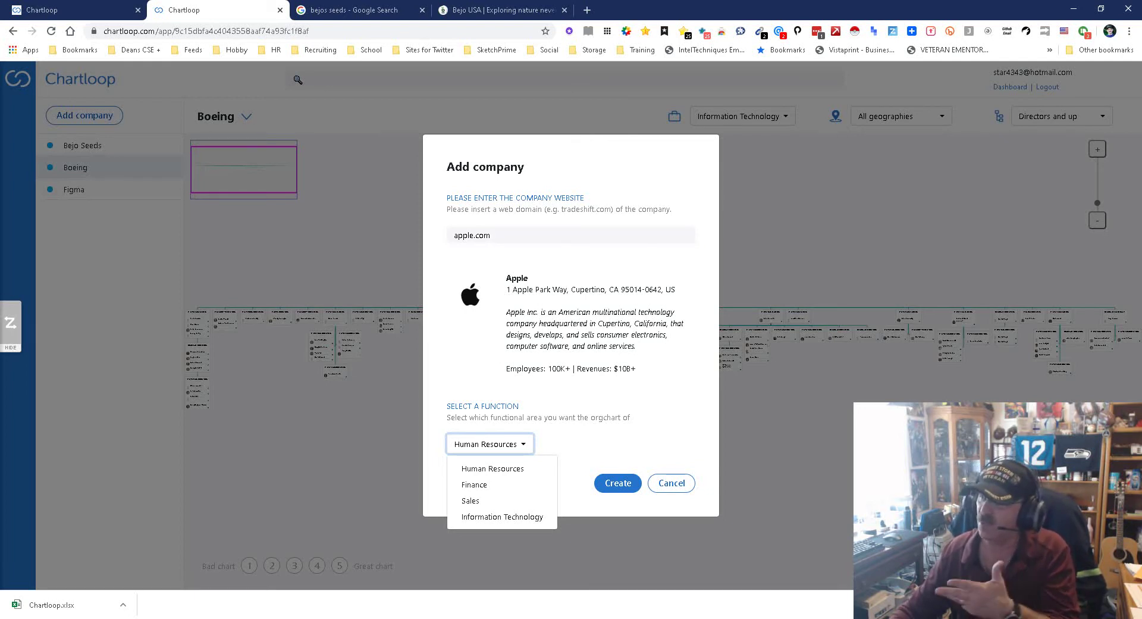
pyautogui.press('Escape')
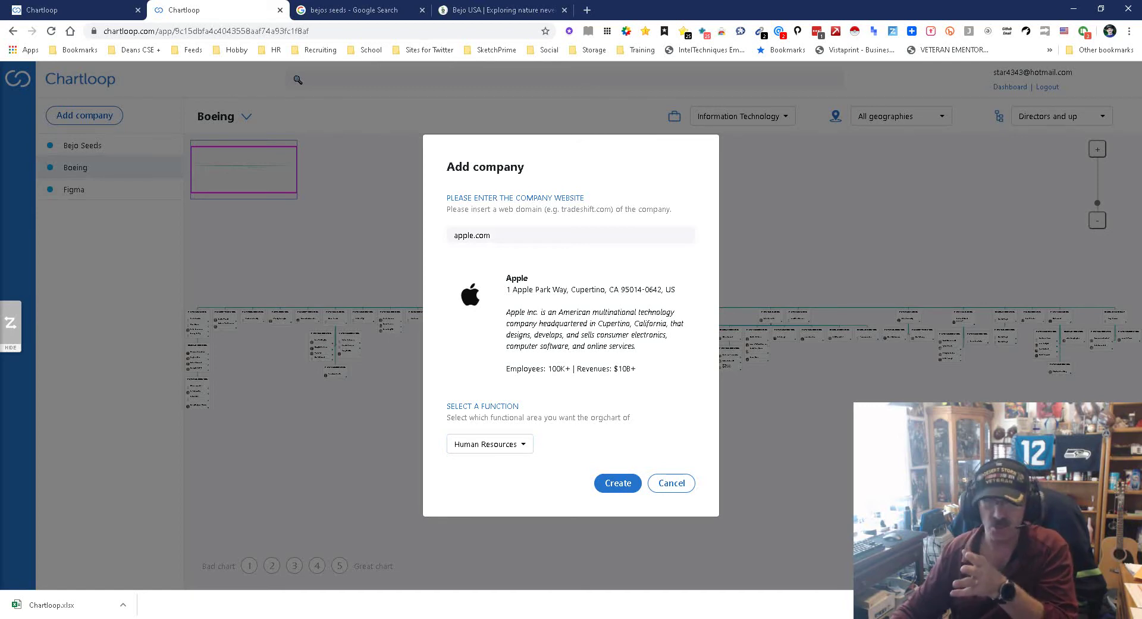
pyautogui.press('Escape')
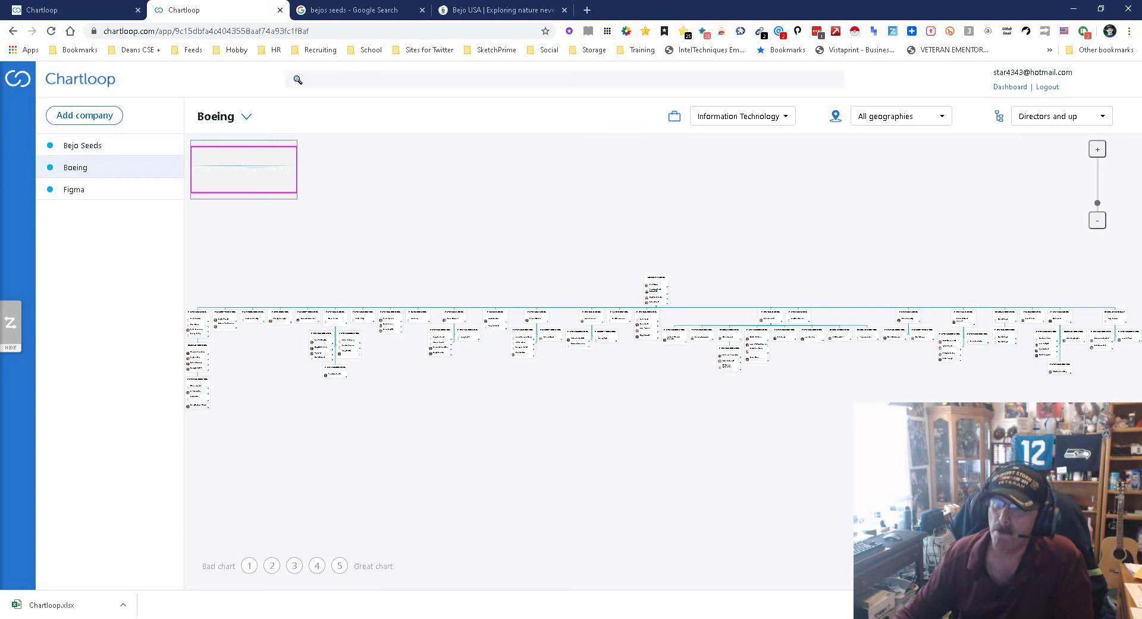
# Zoom and pan across Boeing's IT leaders and directors, then open Figma's Human Resources chart.
pyautogui.scroll(5, 659, 312)
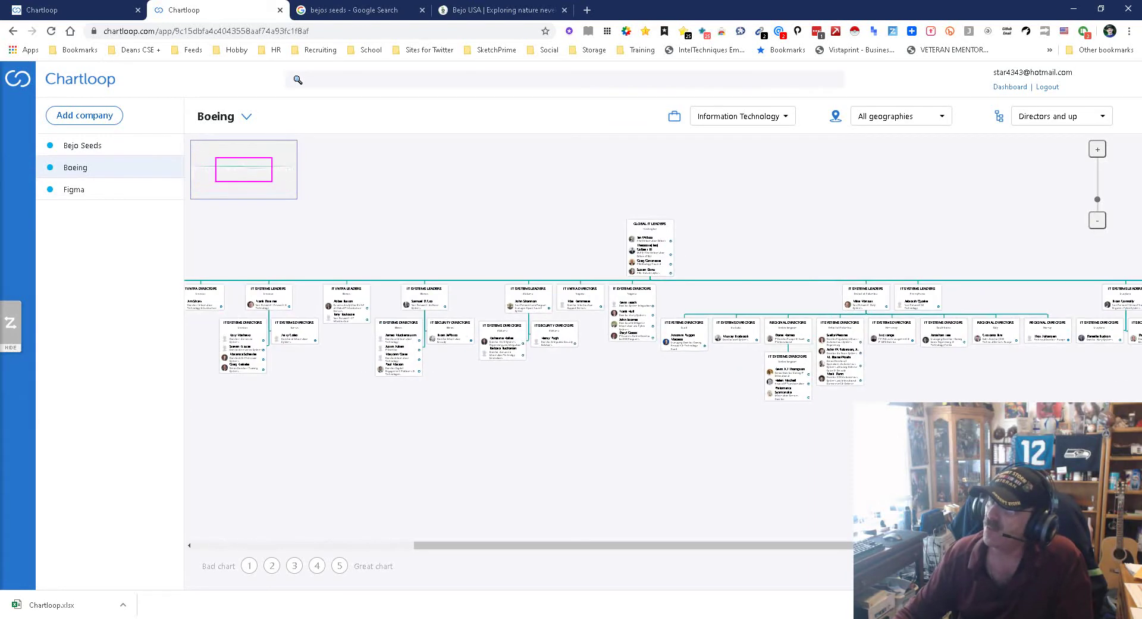
pyautogui.scroll(2, 661, 341)
pyautogui.scroll(3, 662, 340)
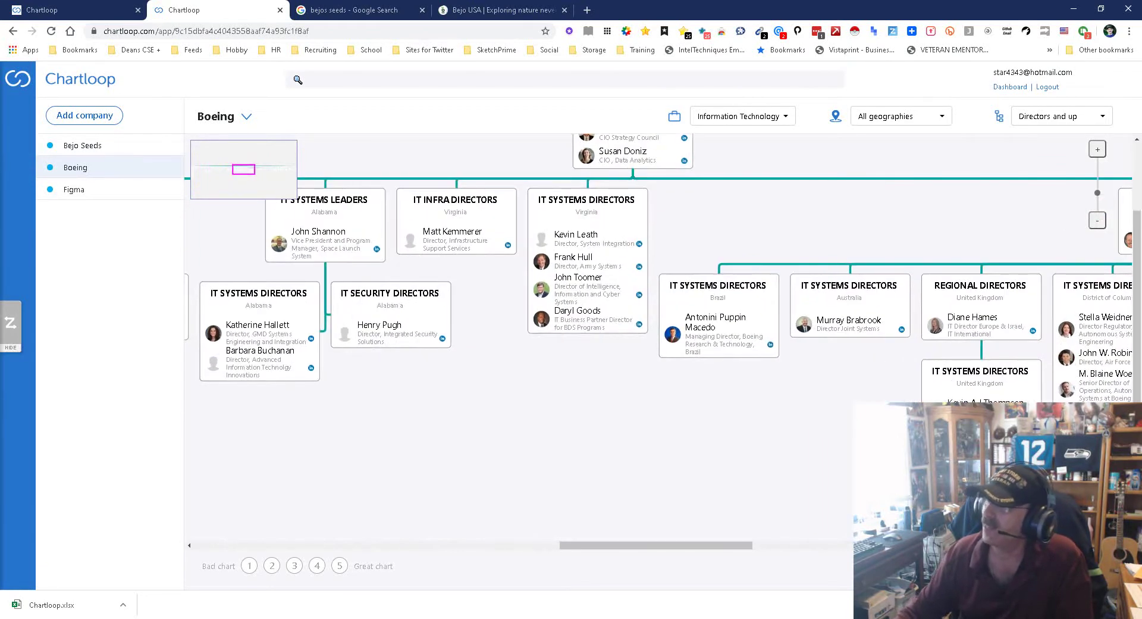
pyautogui.scroll(2, 662, 307)
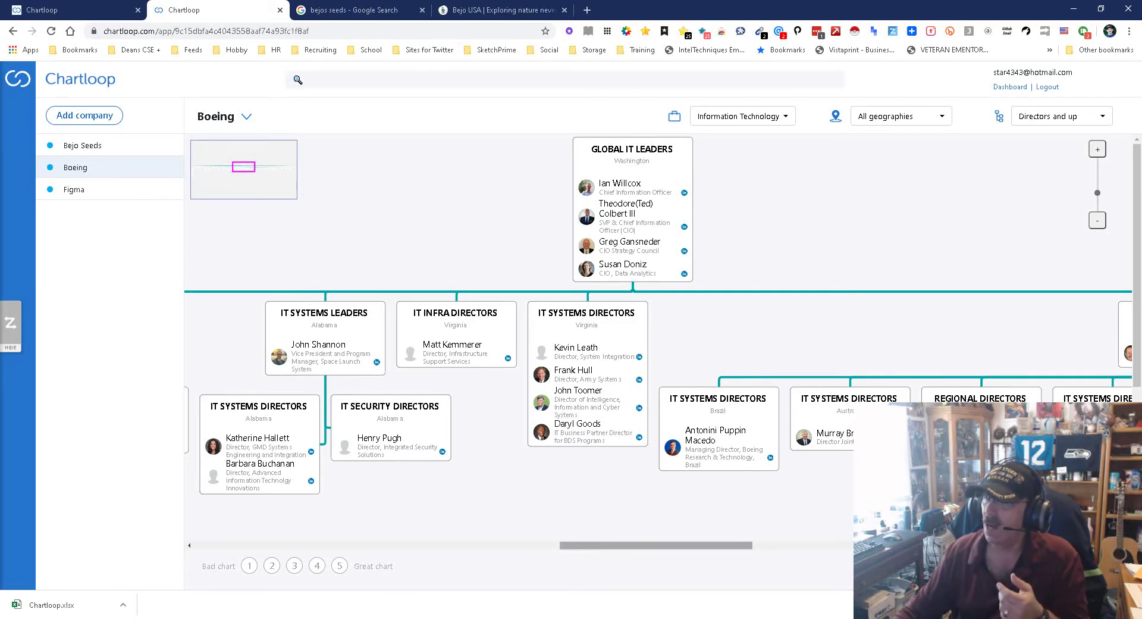
pyautogui.moveTo(655, 545); pyautogui.dragTo(291, 545)
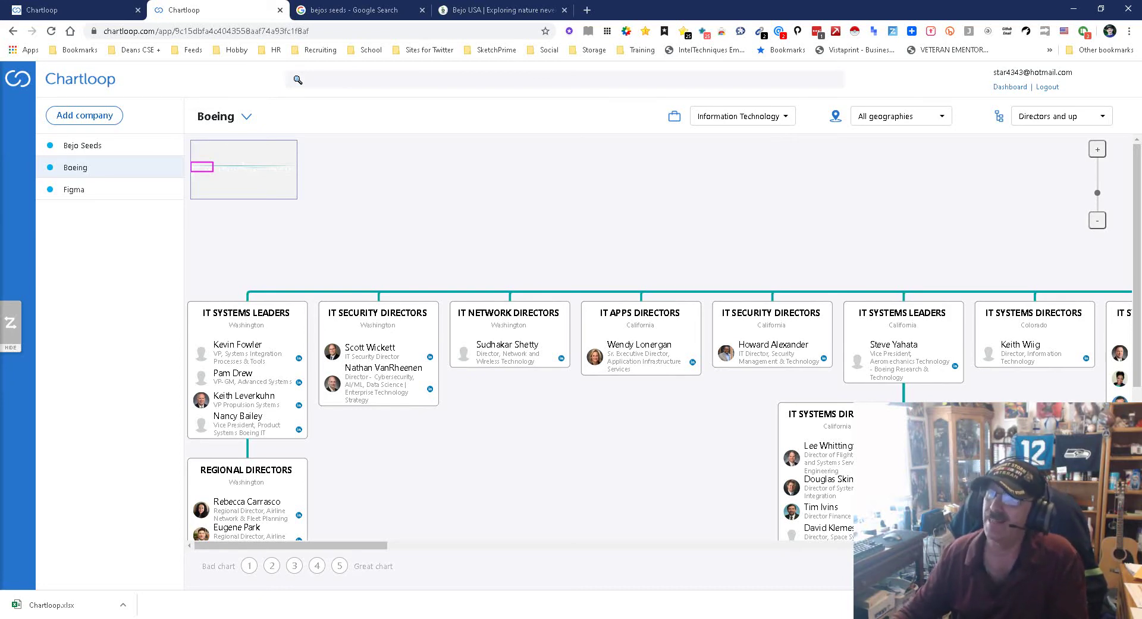
pyautogui.moveTo(291, 545)
pyautogui.mouseDown()
pyautogui.moveTo(946, 545)
pyautogui.moveTo(291, 545)
pyautogui.mouseUp()
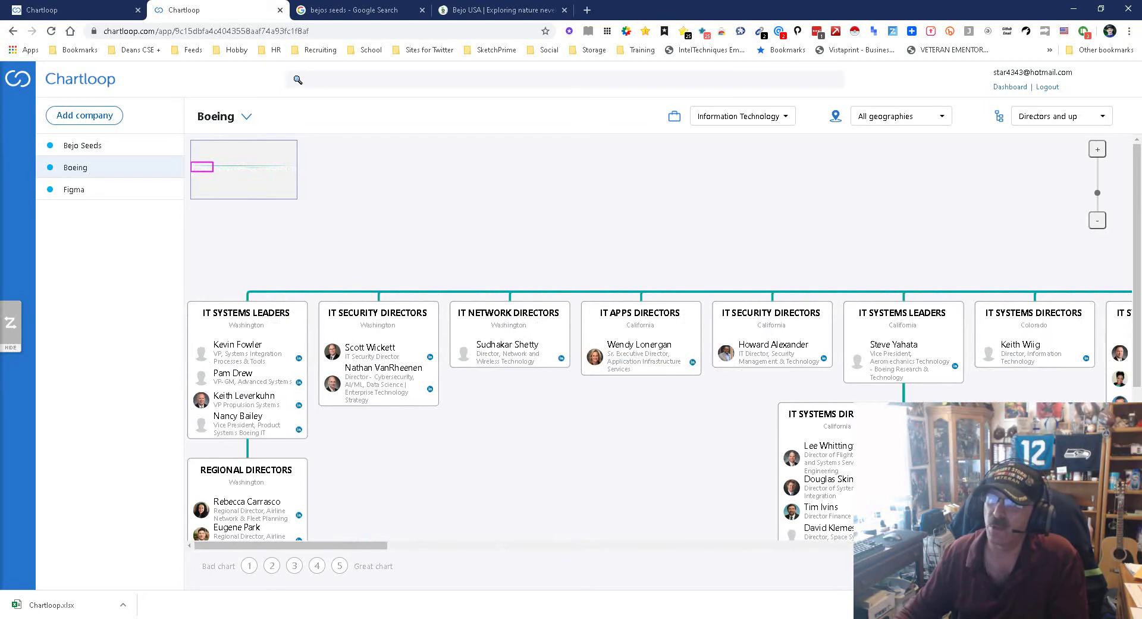
pyautogui.click(74, 189)
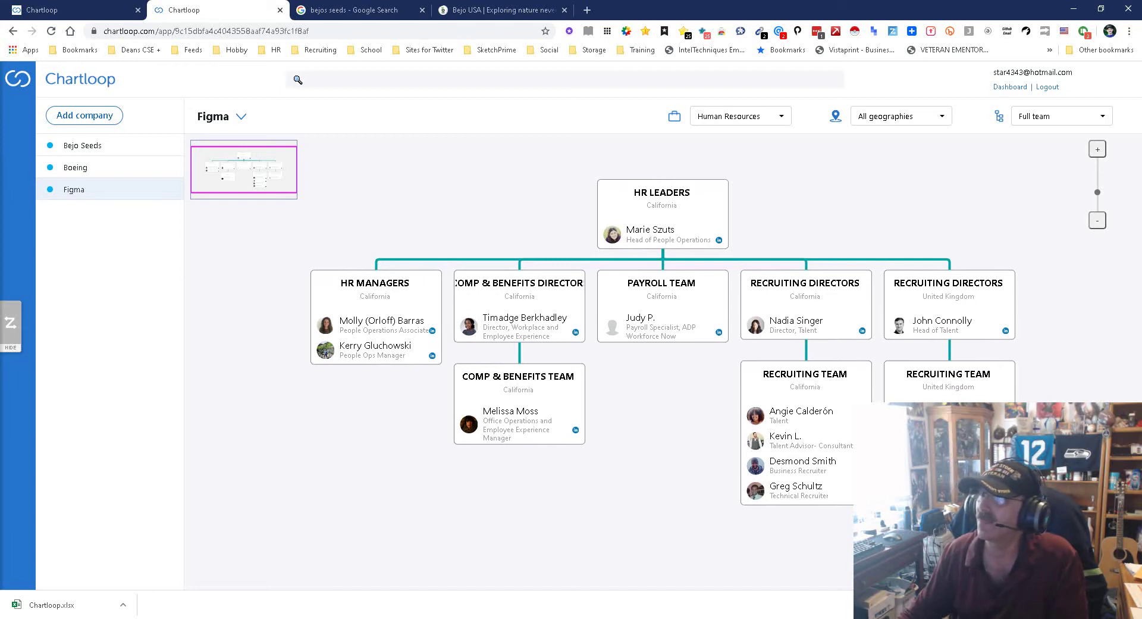
# Load the Bejo Seeds Sales org chart with its national director and four regional managers.
pyautogui.click(82, 145)
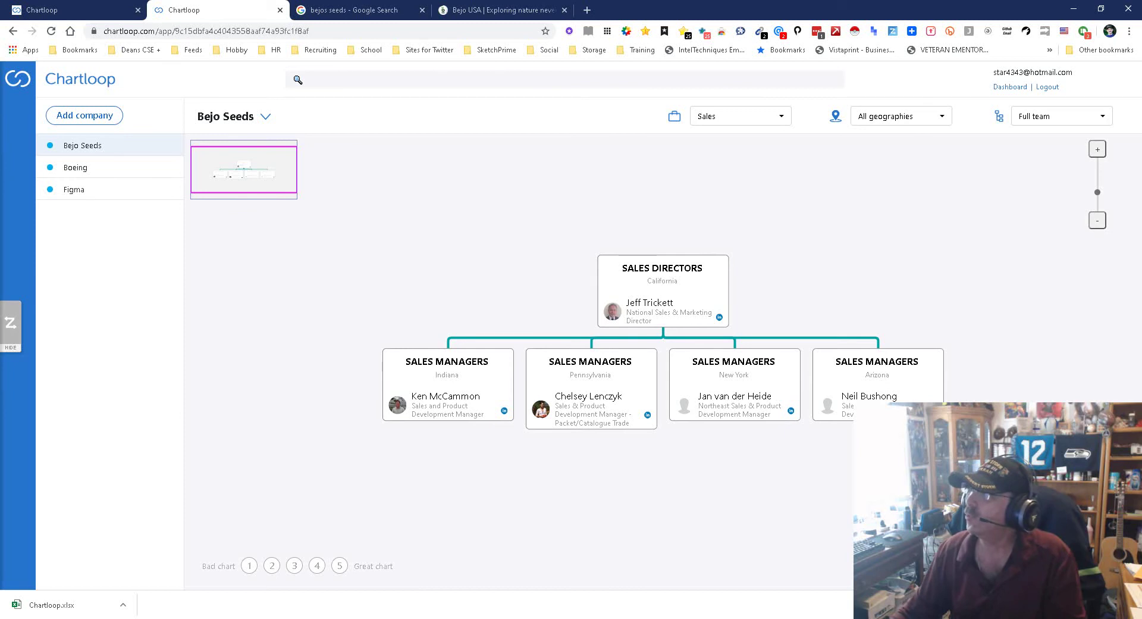
pyautogui.click(1062, 116)
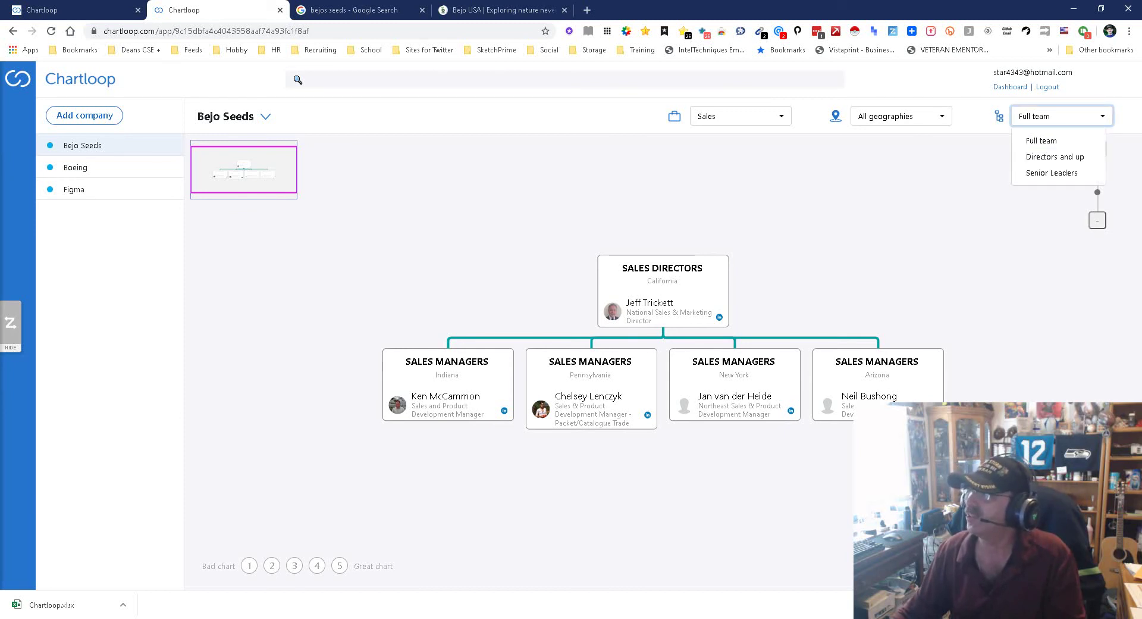
pyautogui.press('Escape')
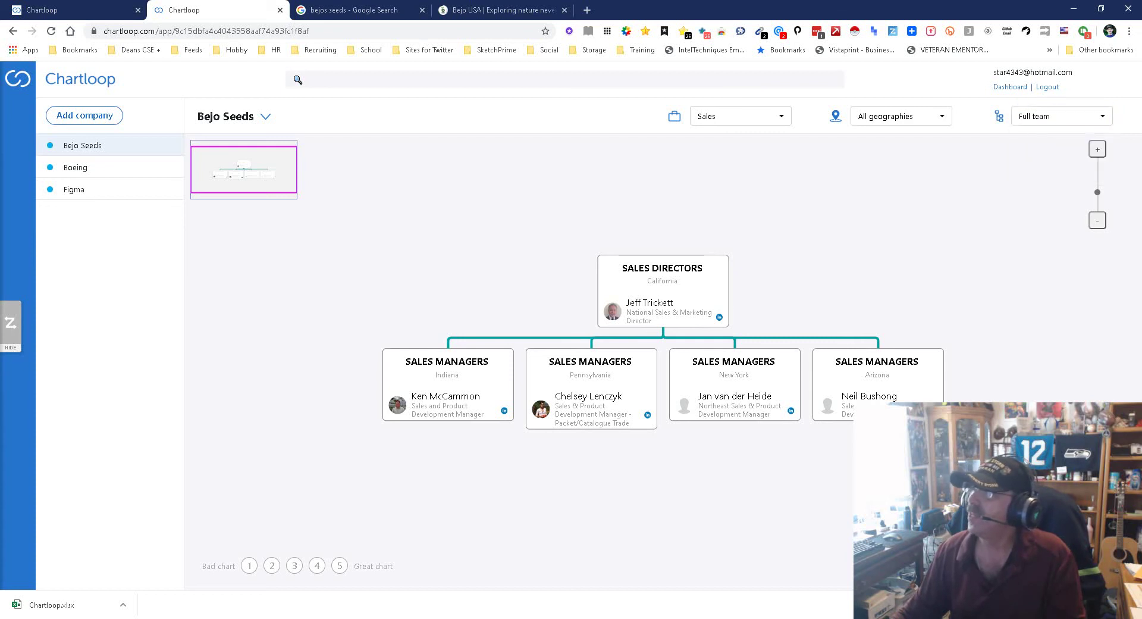
pyautogui.click(901, 116)
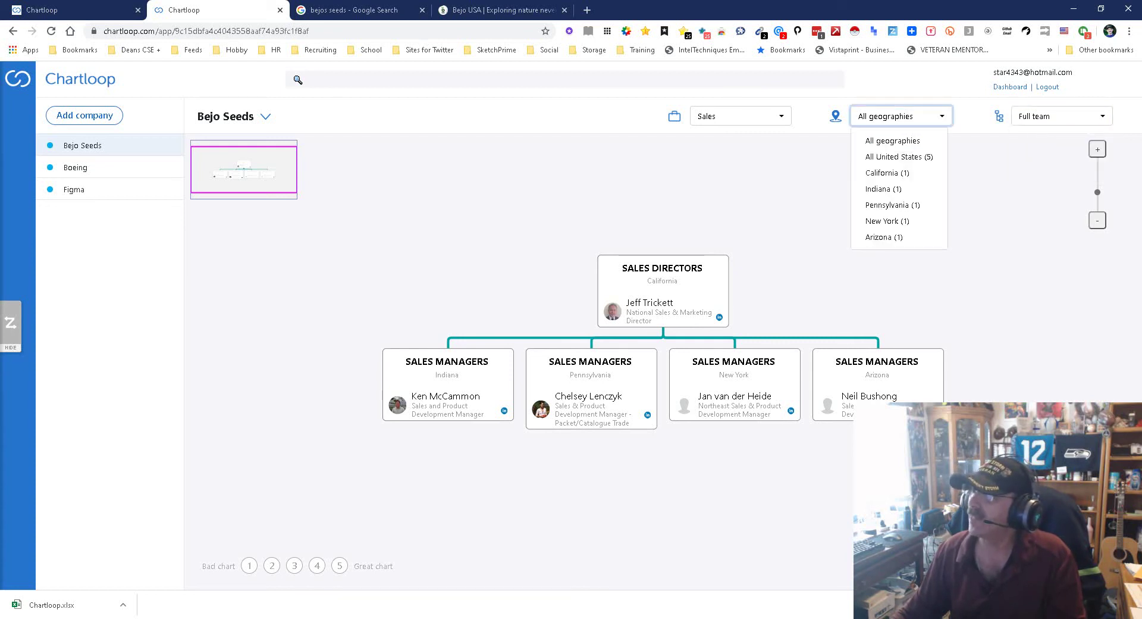
pyautogui.press('Escape')
pyautogui.click(741, 116)
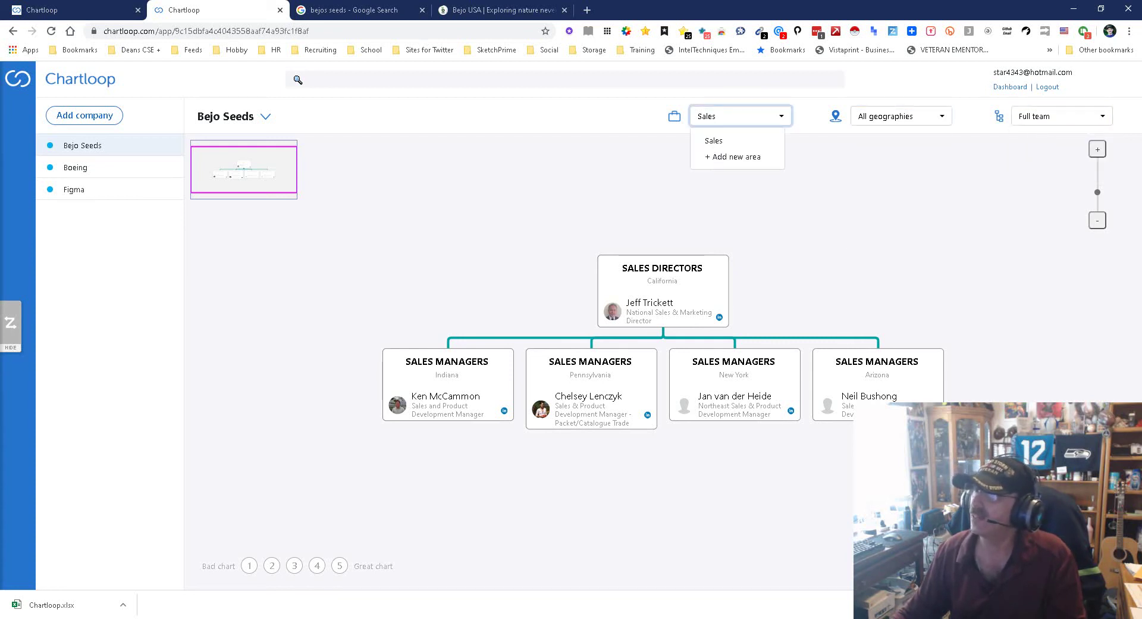
pyautogui.press('Escape')
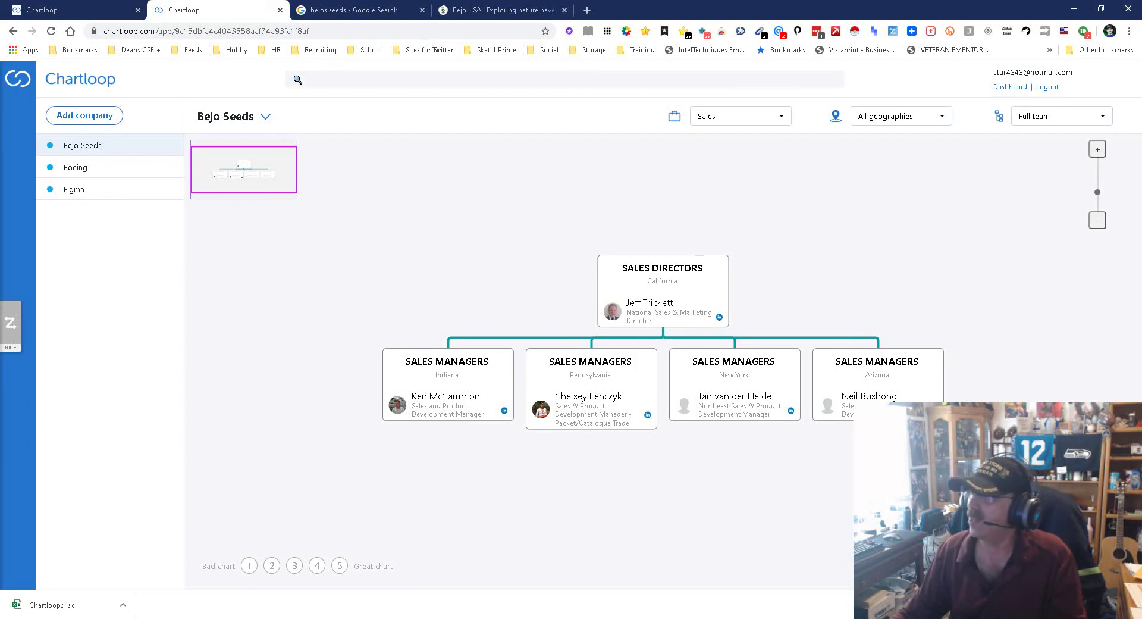
pyautogui.scroll(5, 663, 342)
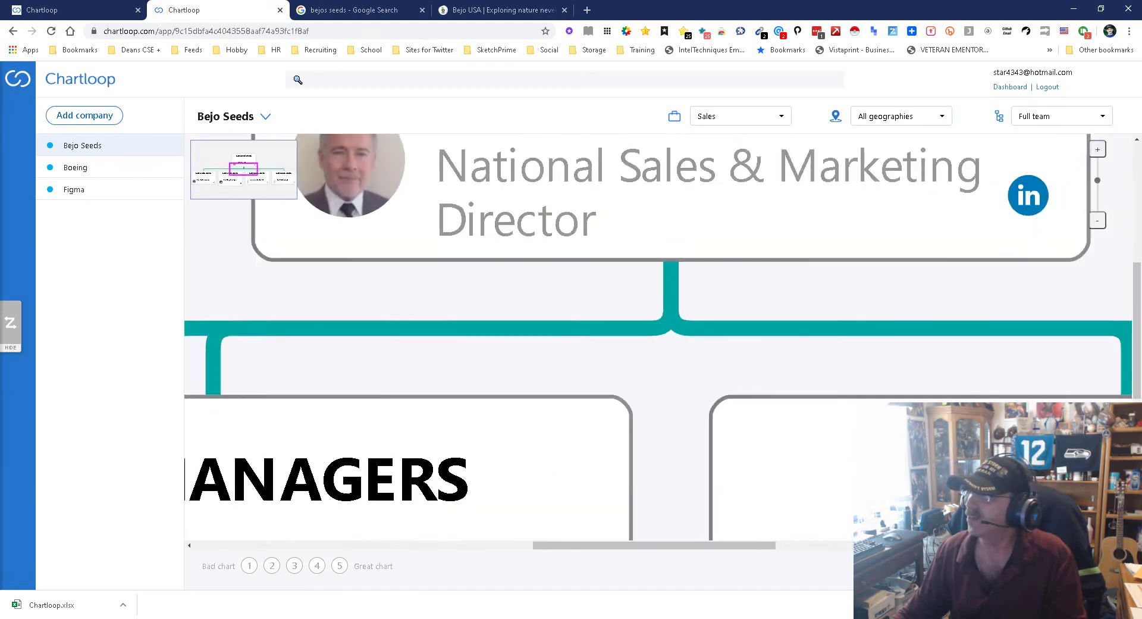
pyautogui.scroll(-7, 662, 342)
pyautogui.scroll(3, 662, 342)
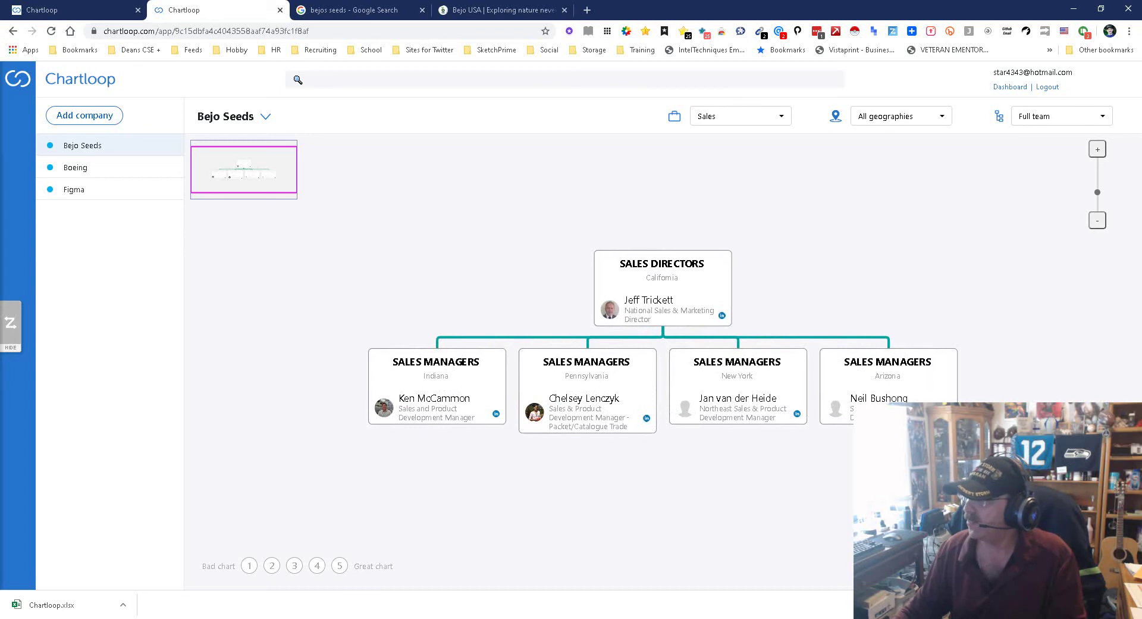